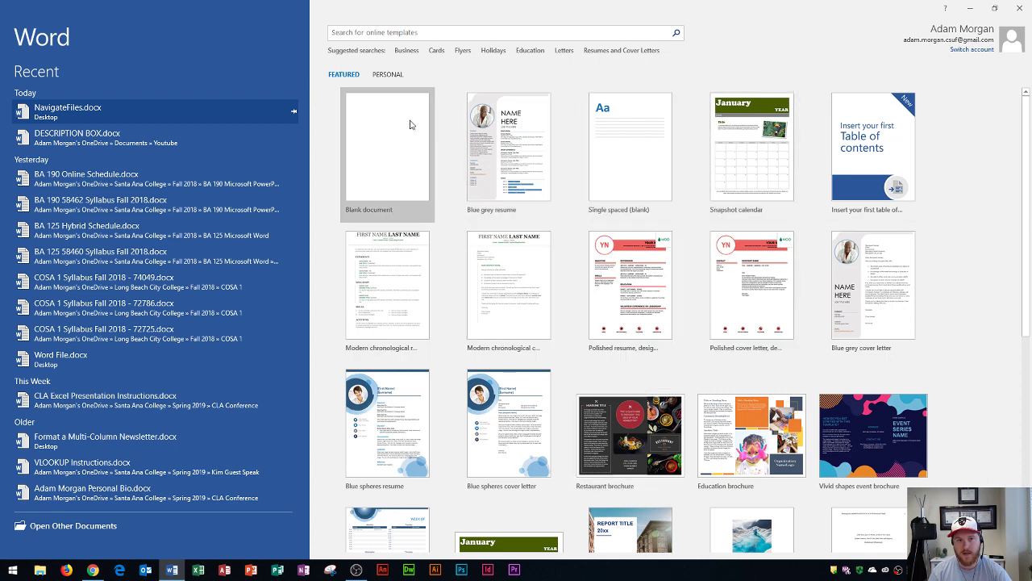
Step: After glancing at personal templates, create a blank document, Document1, from the start screen
left_click(387, 75)
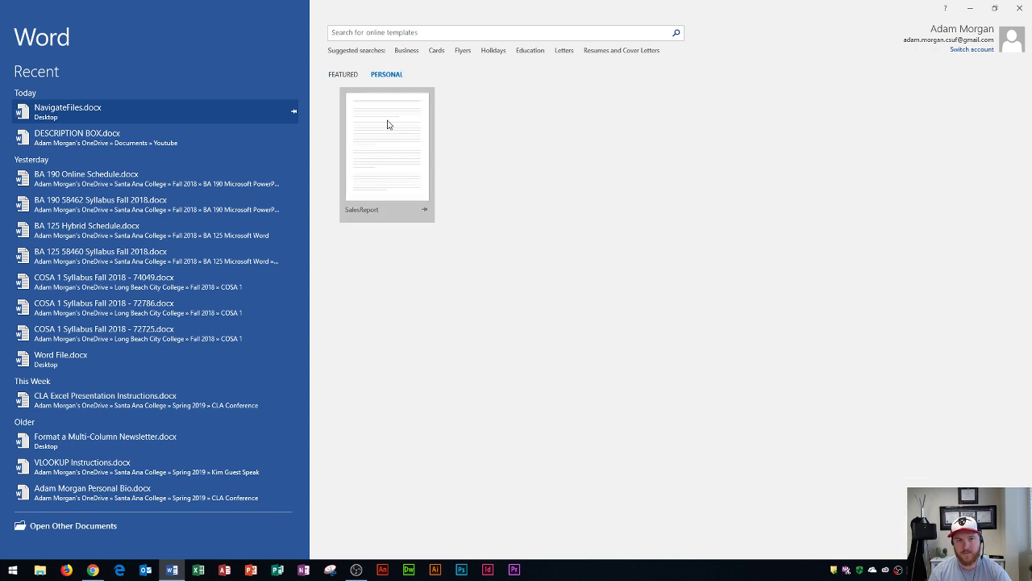
left_click(346, 75)
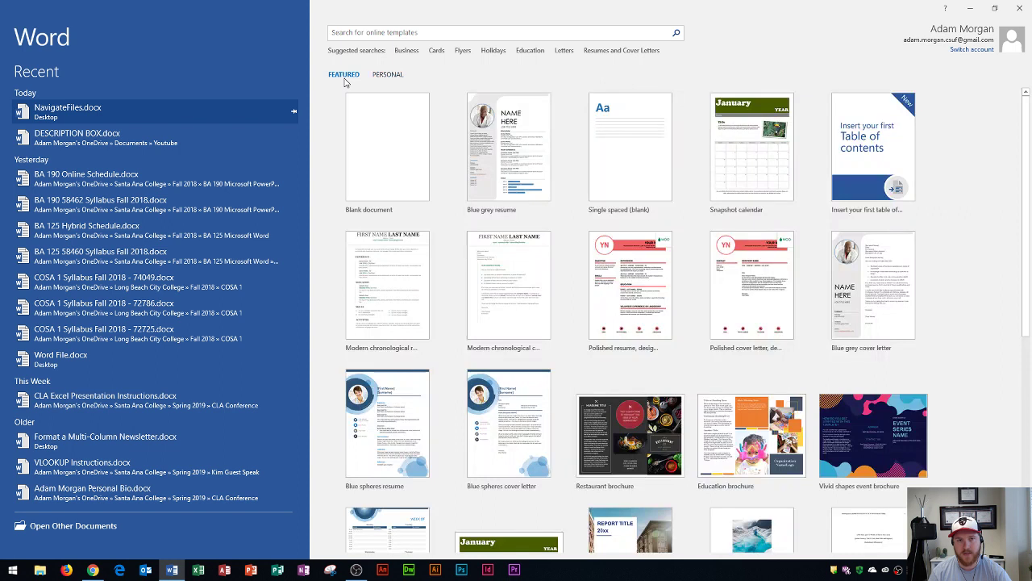
left_click(379, 165)
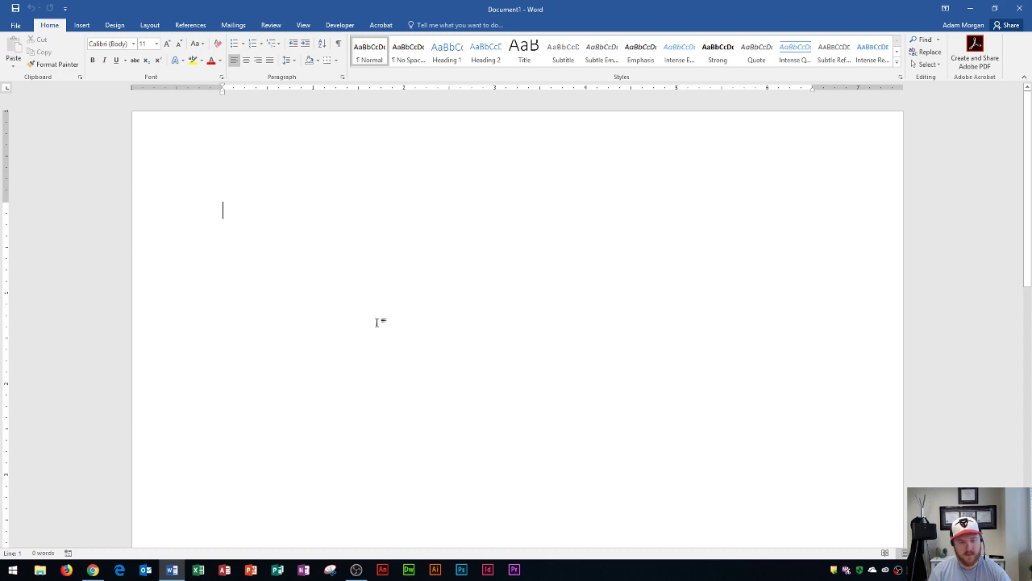
scroll(375, 321, "down", 3, "ctrl")
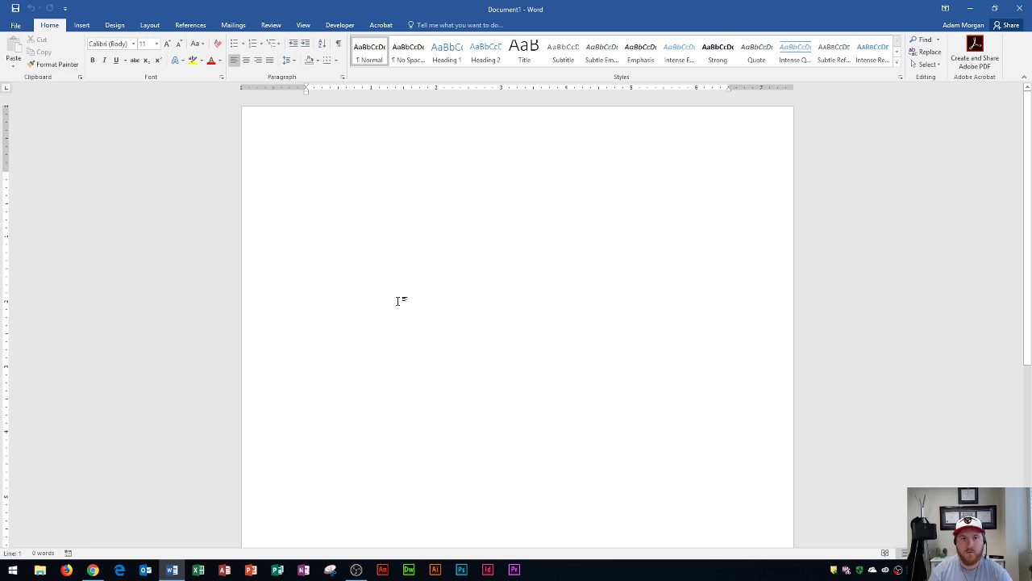
Step: Open File > New to browse featured templates like resumes, calendars, brochures and reports
left_click(16, 25)
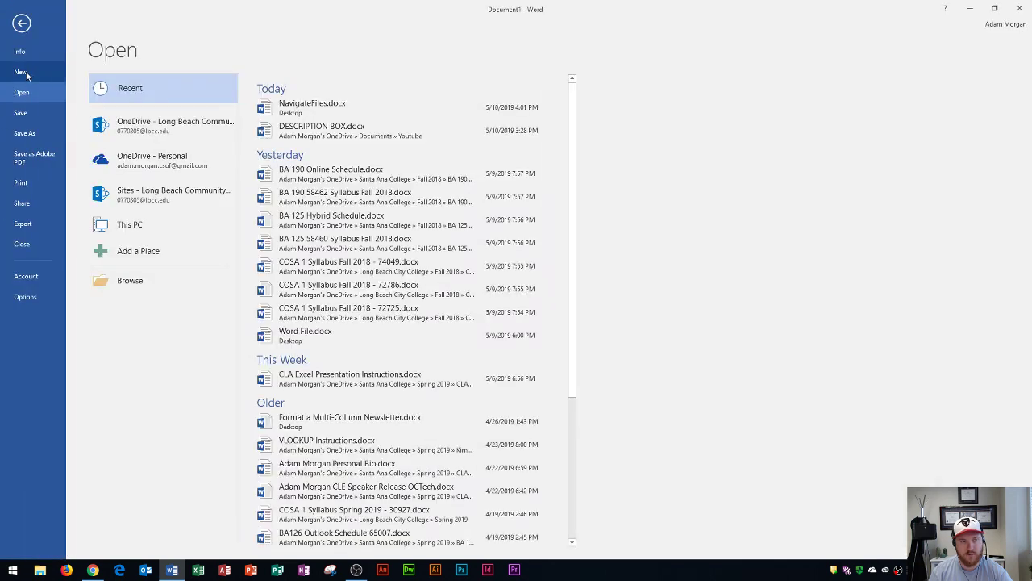
left_click(21, 73)
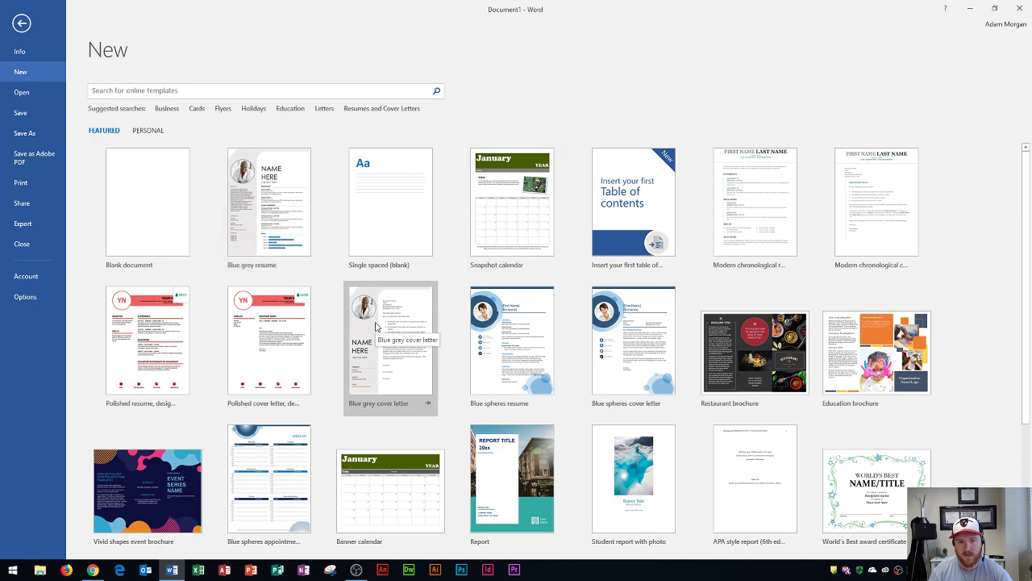
scroll(464, 292, "down", 5)
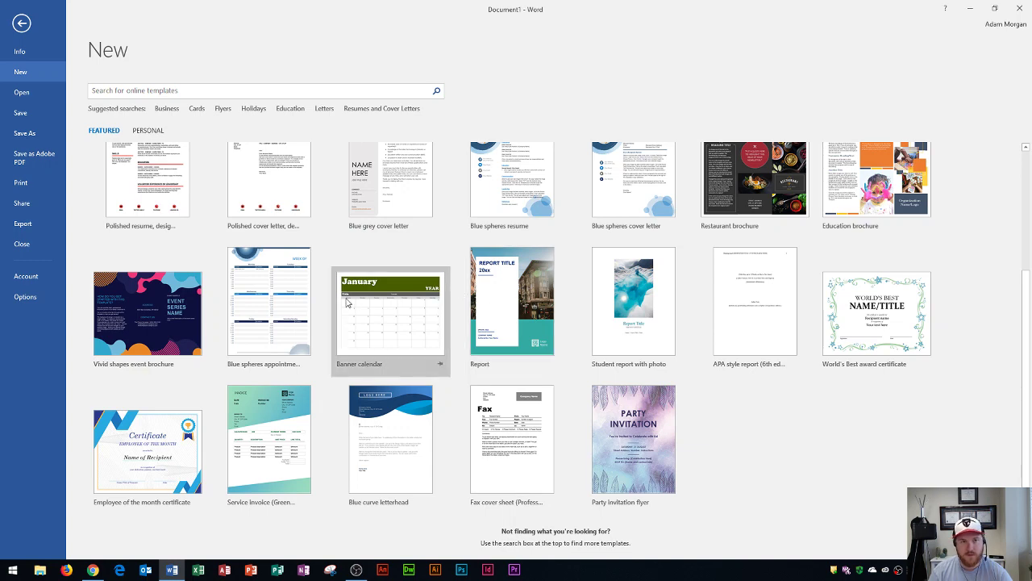
scroll(347, 303, "up", 4)
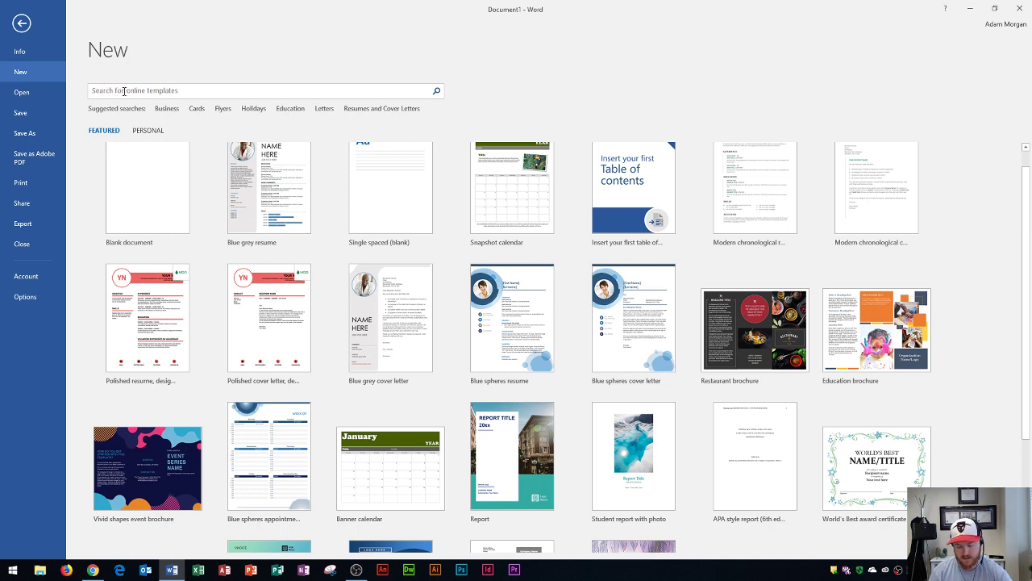
Step: Search the online templates for 'food'
left_click(124, 91)
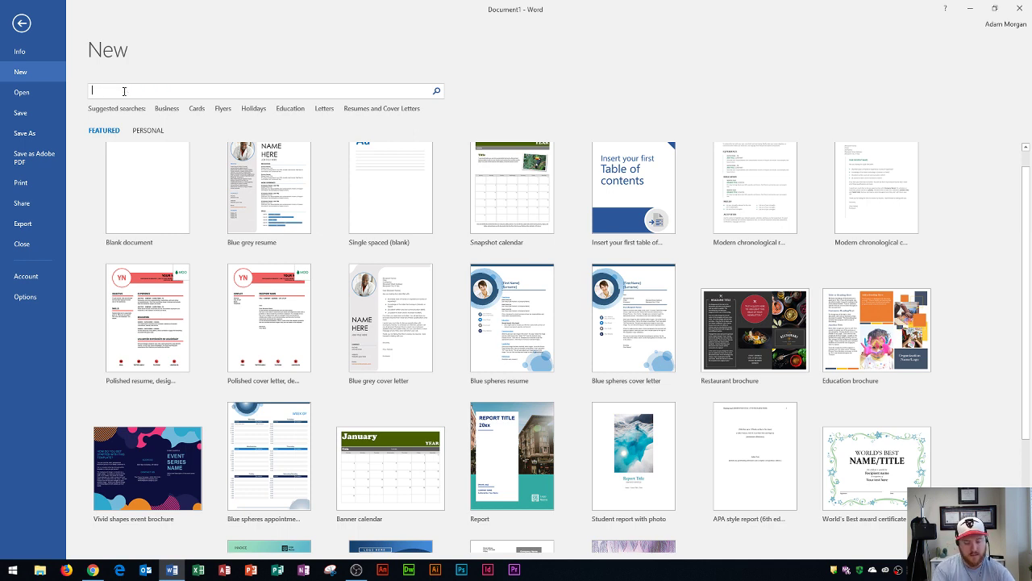
type("food")
key("Return")
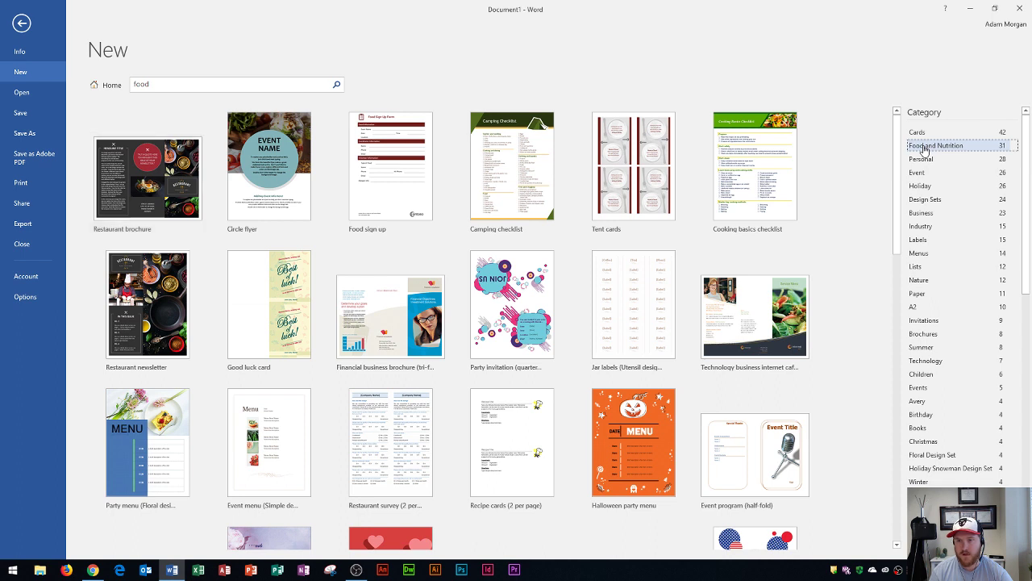
Step: Filter the food template results to the Food and Nutrition category
left_click(925, 149)
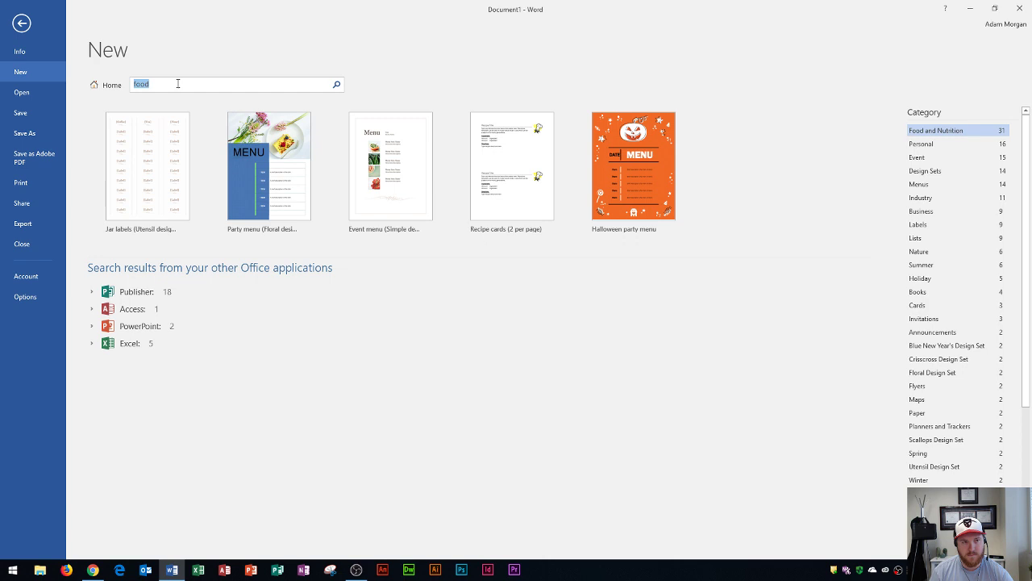
Step: Search templates for 'school', filter to Education, then add and remove the Back to School filter
type("s")
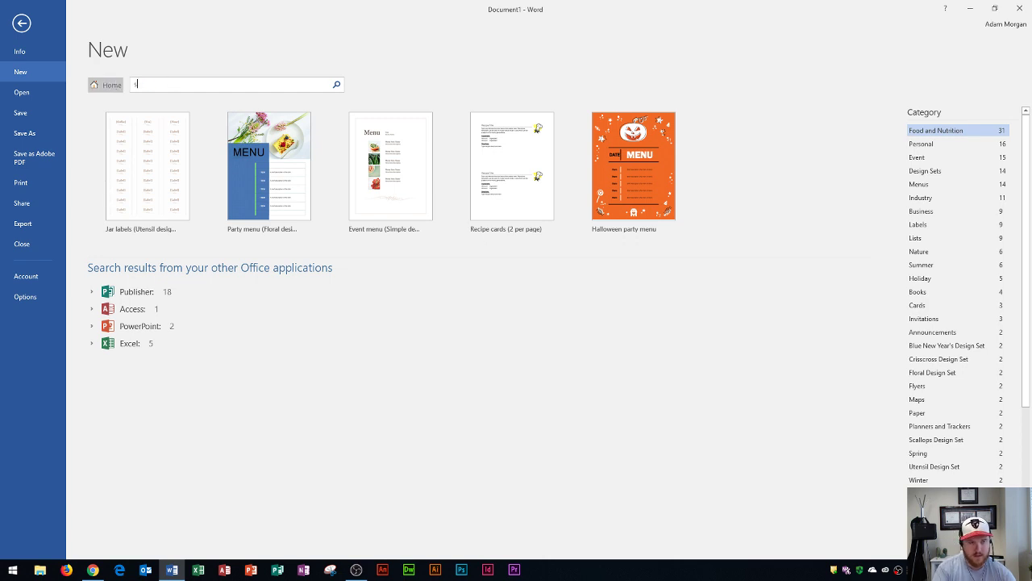
type("chool")
key("Return")
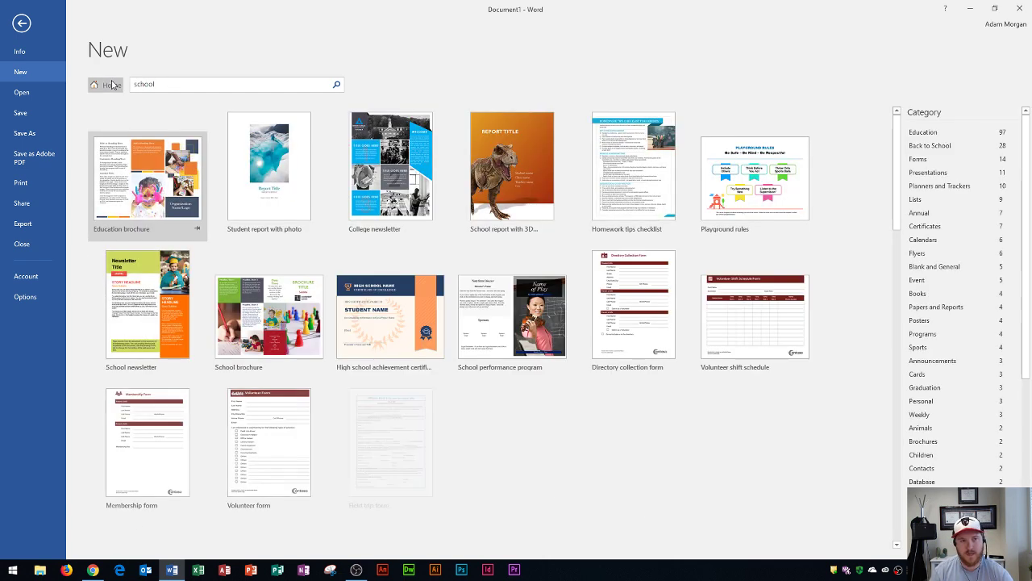
left_click(933, 137)
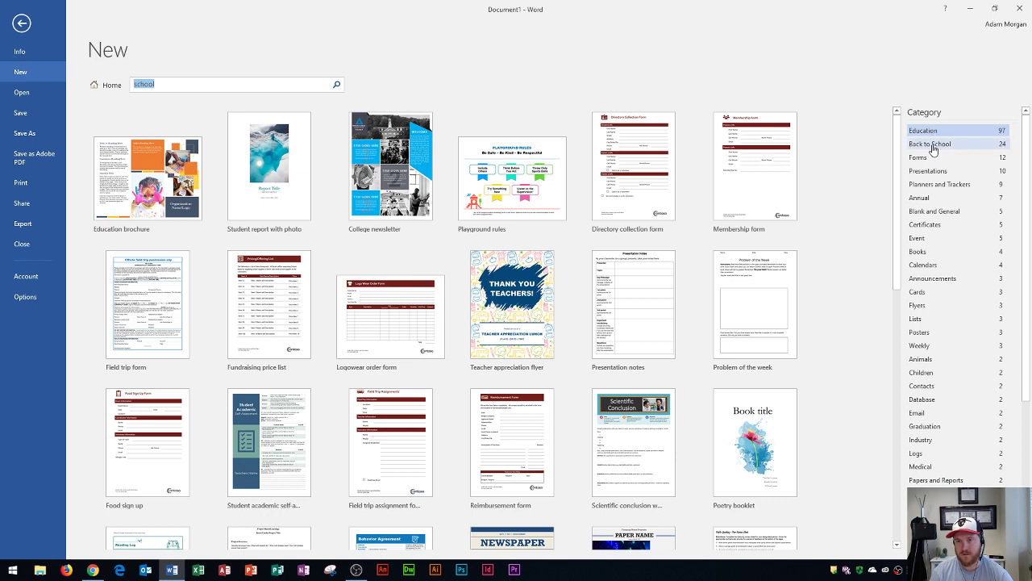
left_click(932, 145)
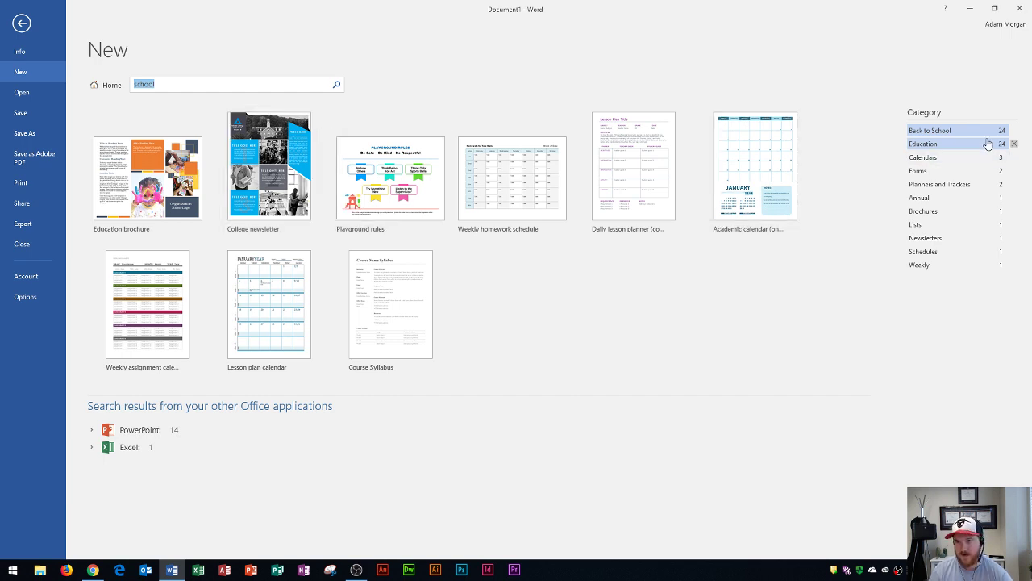
mouse_move(1008, 131)
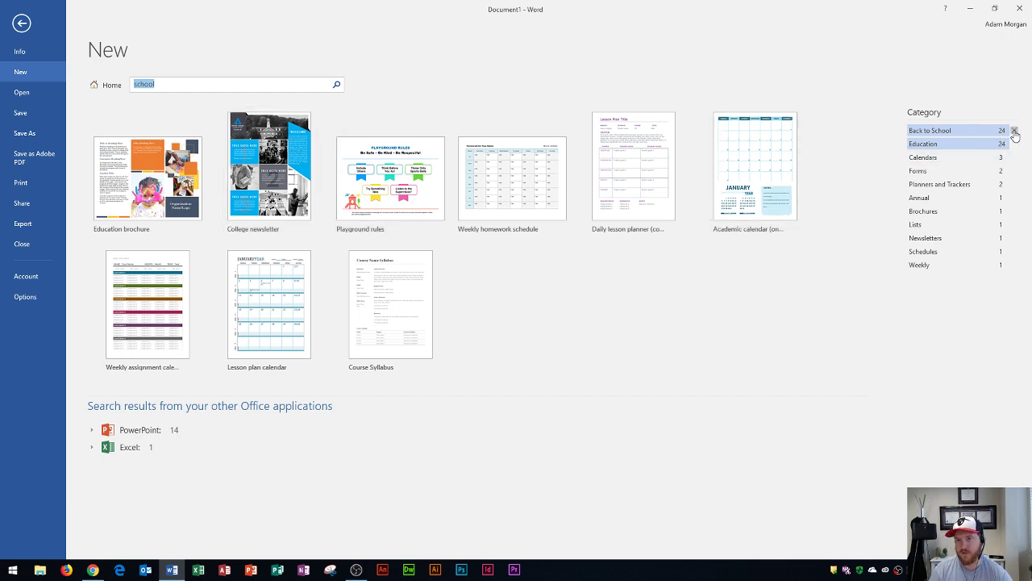
left_click(1014, 131)
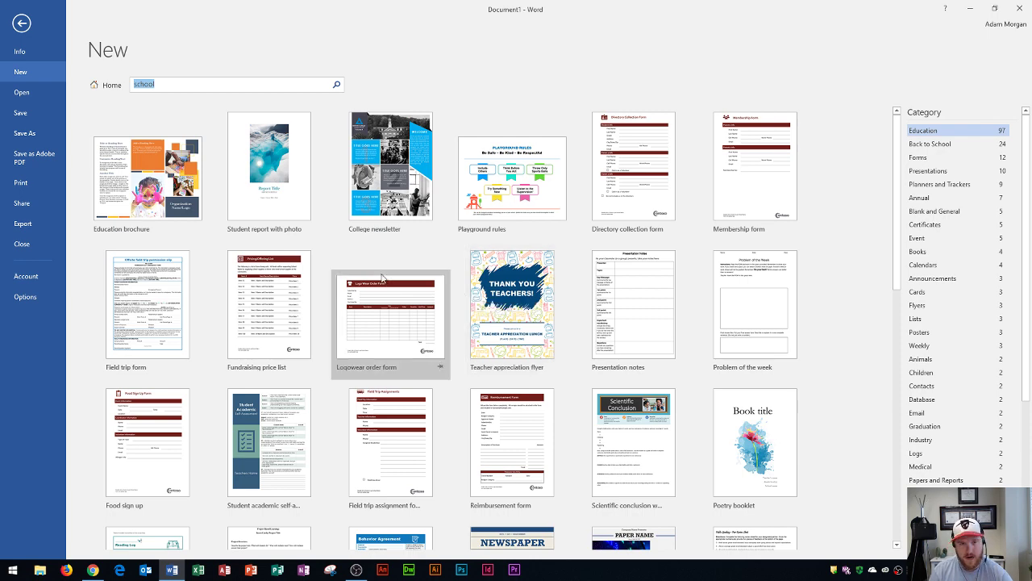
Step: Flip through school template previews, from Education brochure to Field trip assignment form
left_click(168, 188)
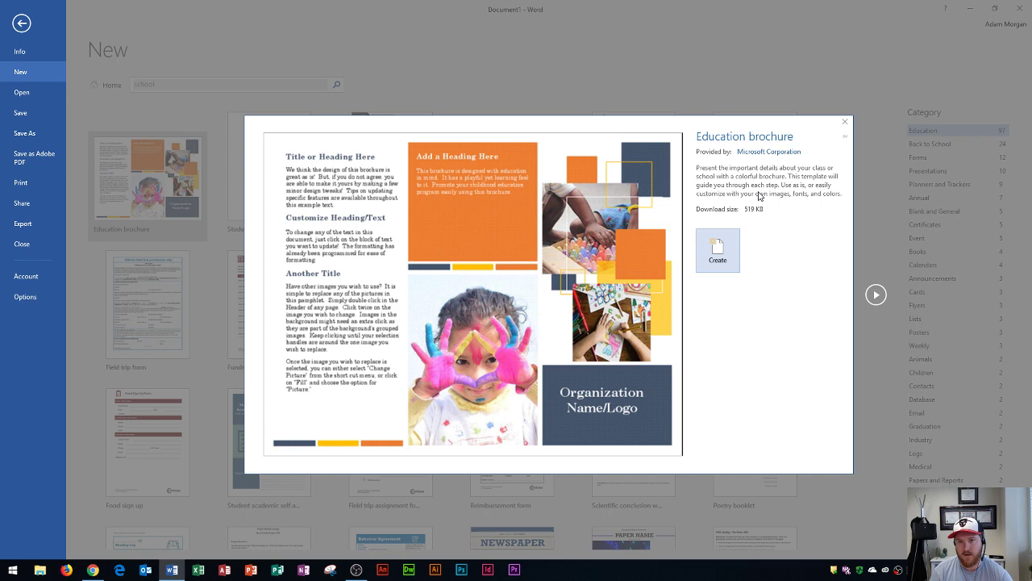
left_click(876, 296)
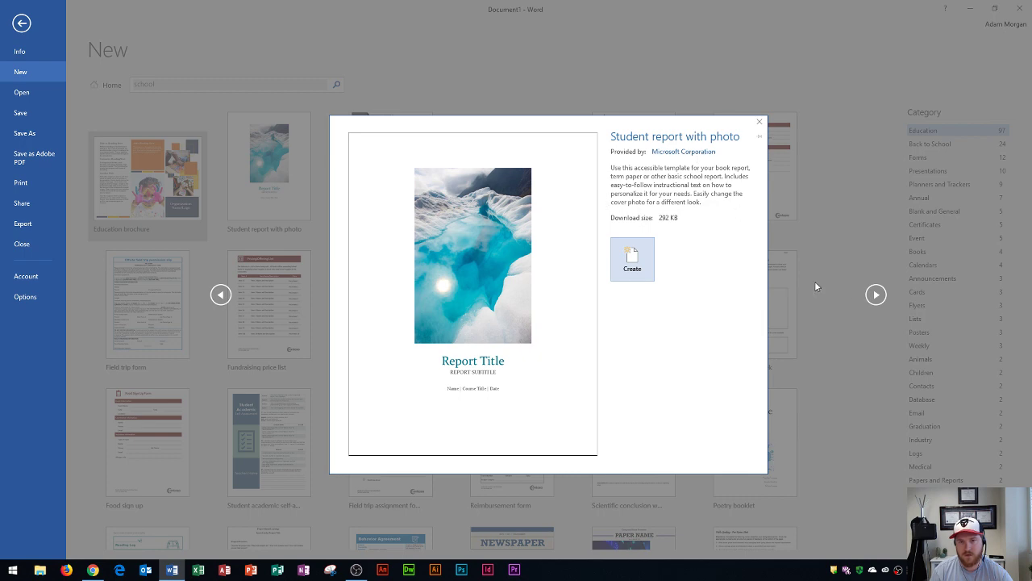
left_click(876, 294)
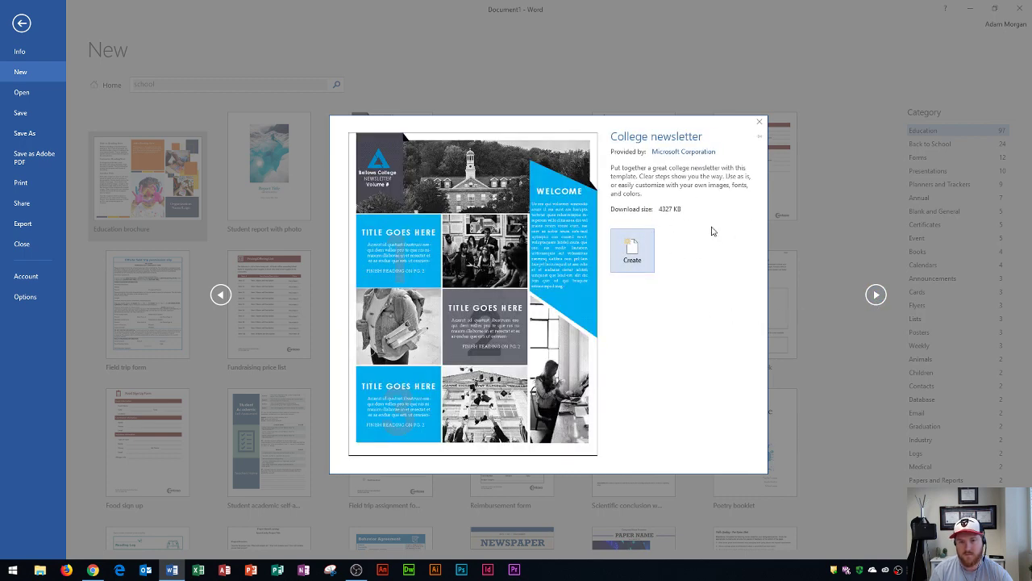
left_click(876, 295)
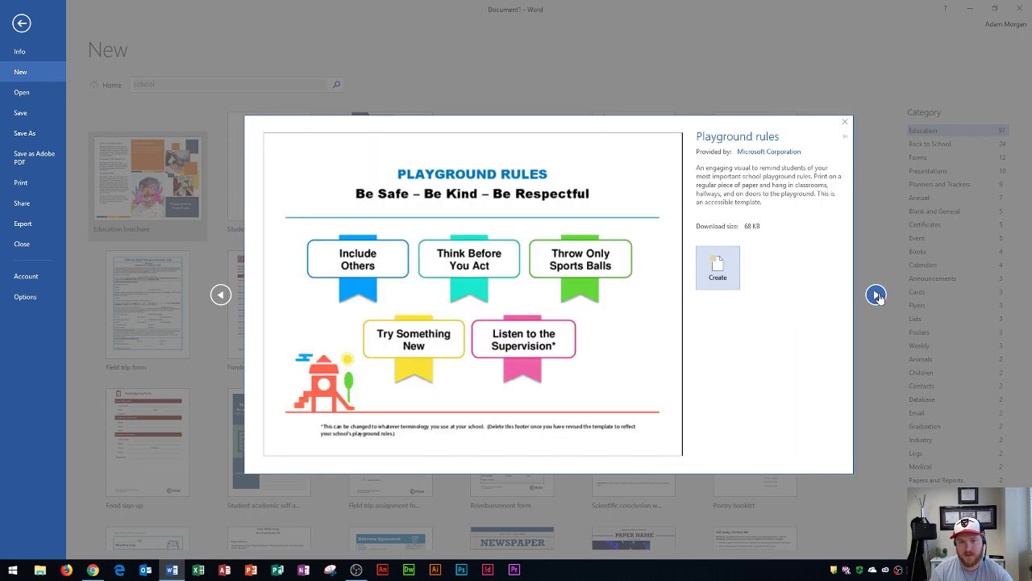
left_click(218, 297)
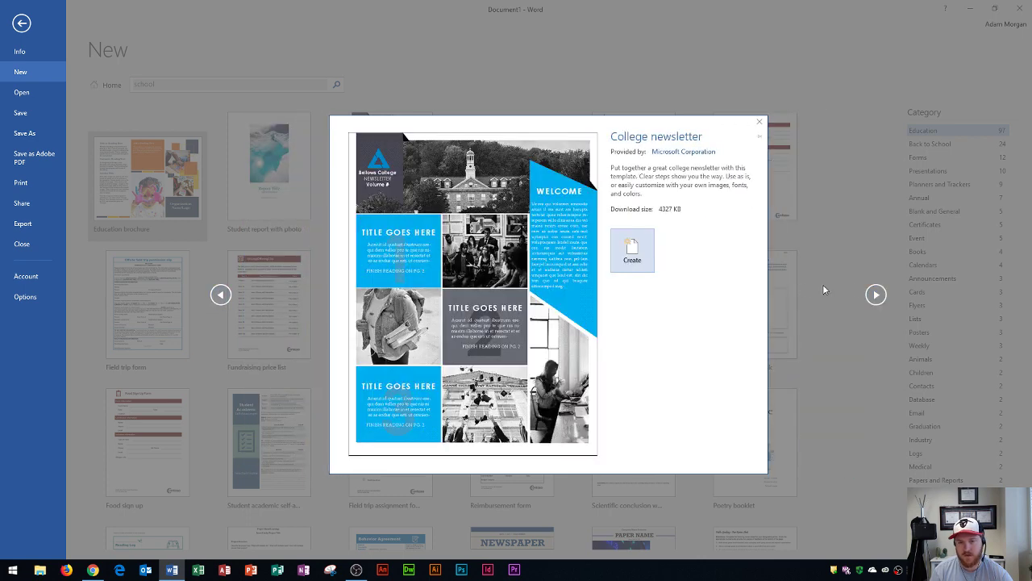
left_click(876, 296)
left_click(876, 295)
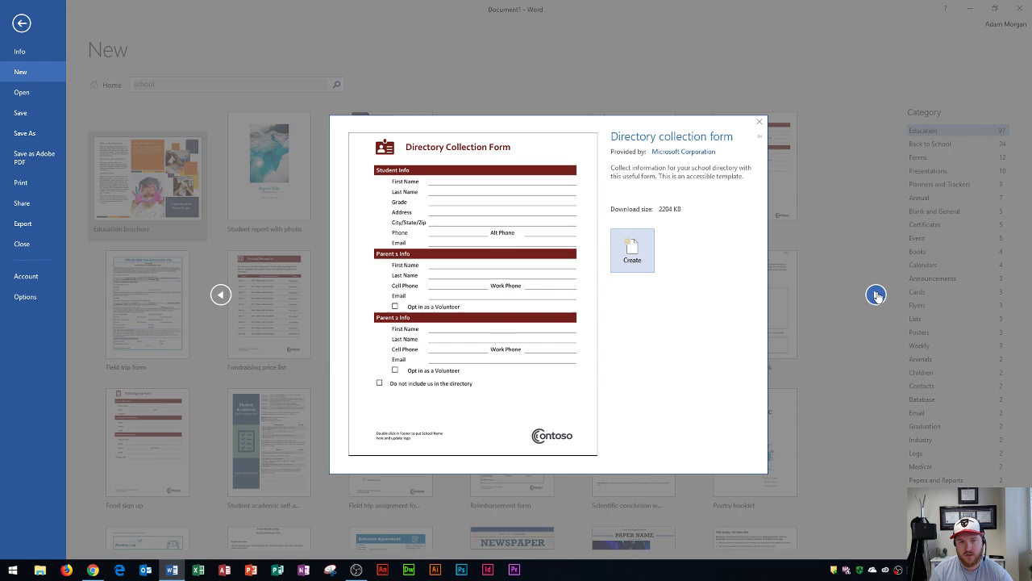
left_click(876, 295)
left_click(876, 295)
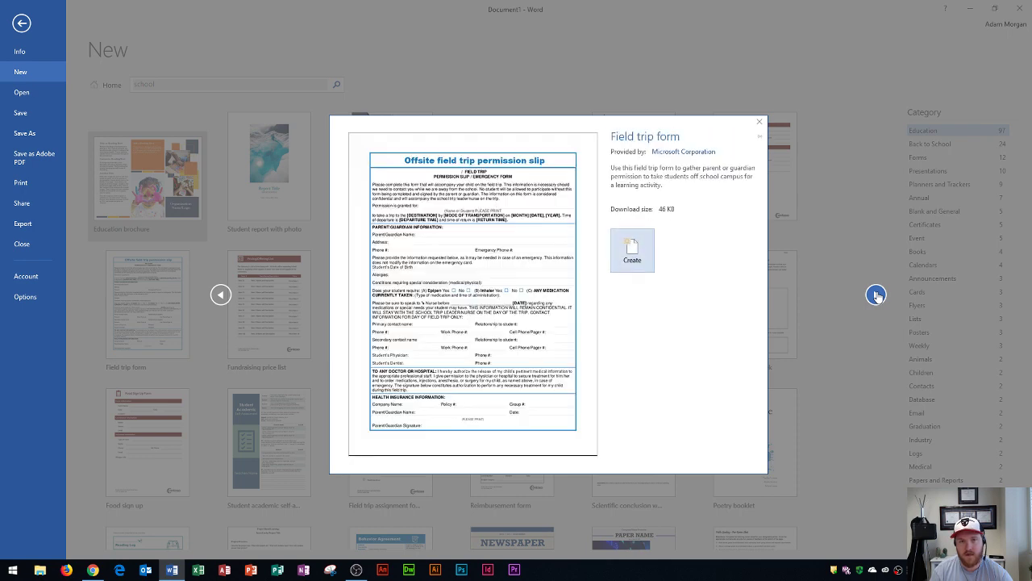
left_click(875, 295)
left_click(875, 295)
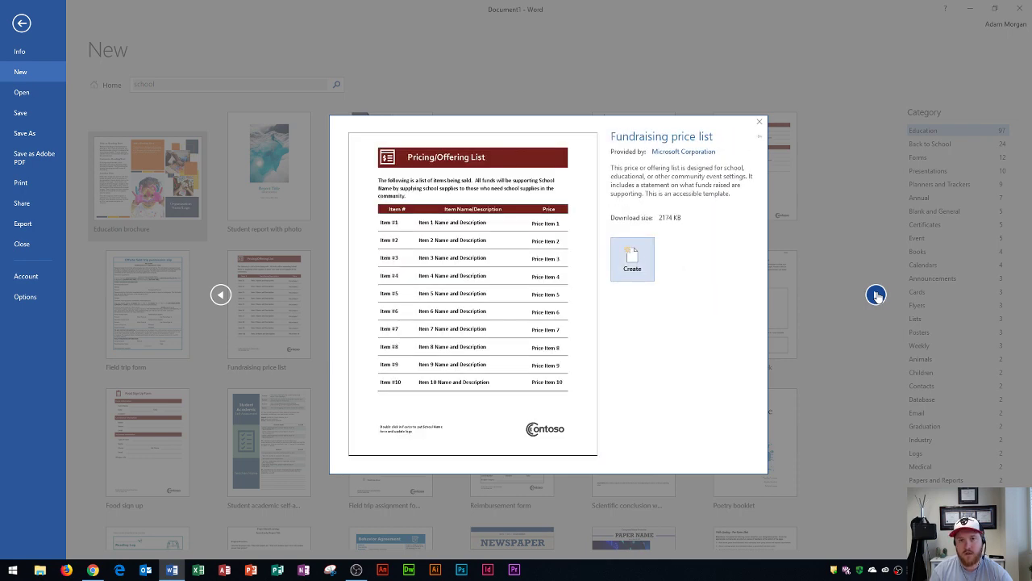
left_click(875, 295)
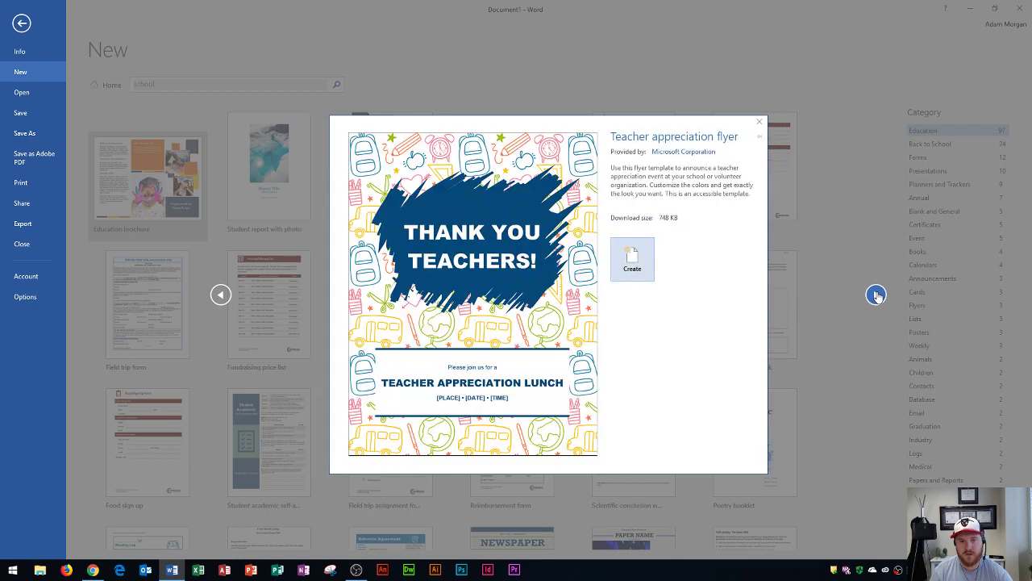
left_click(876, 295)
left_click(875, 296)
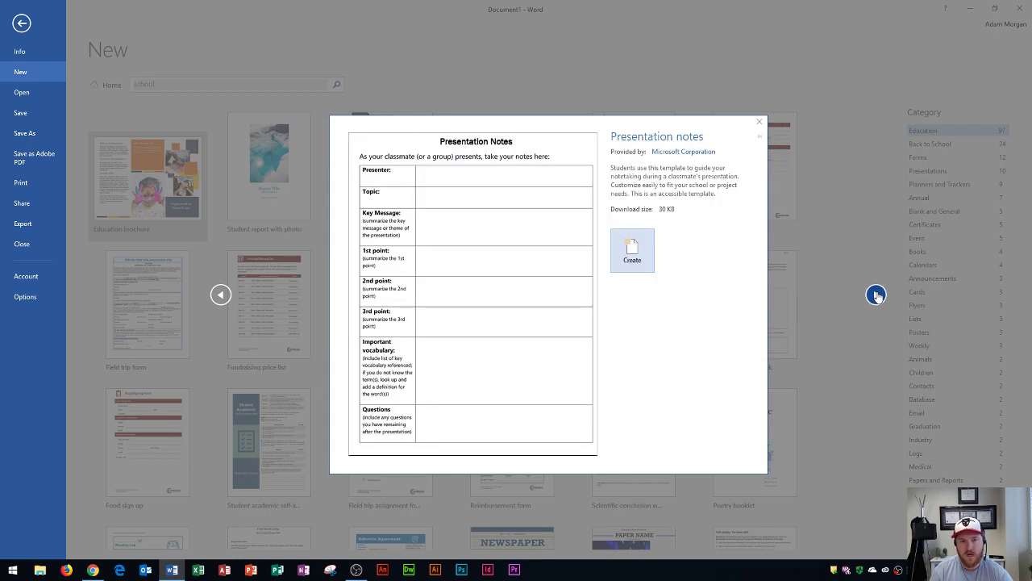
left_click(875, 295)
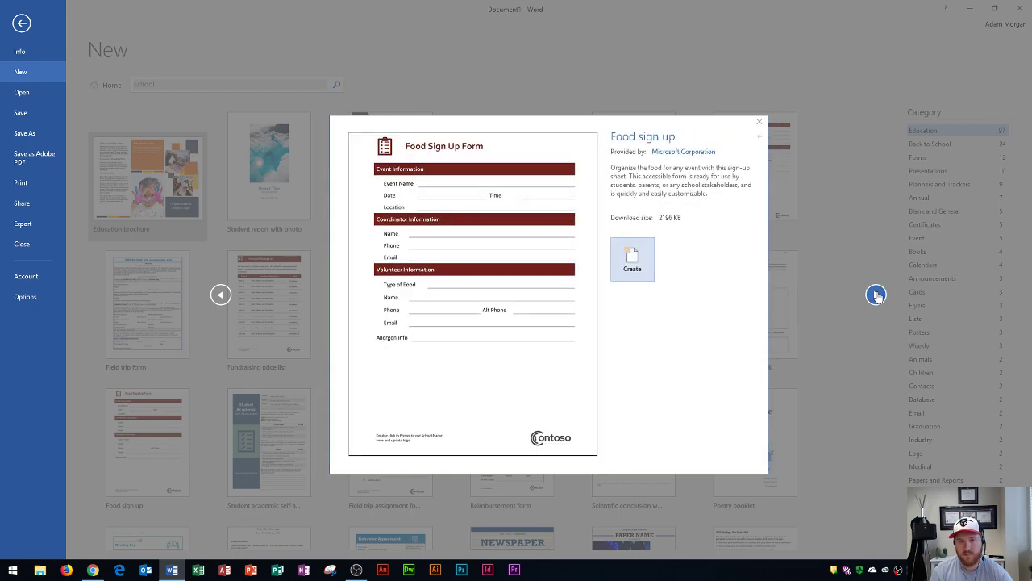
left_click(875, 296)
left_click(876, 295)
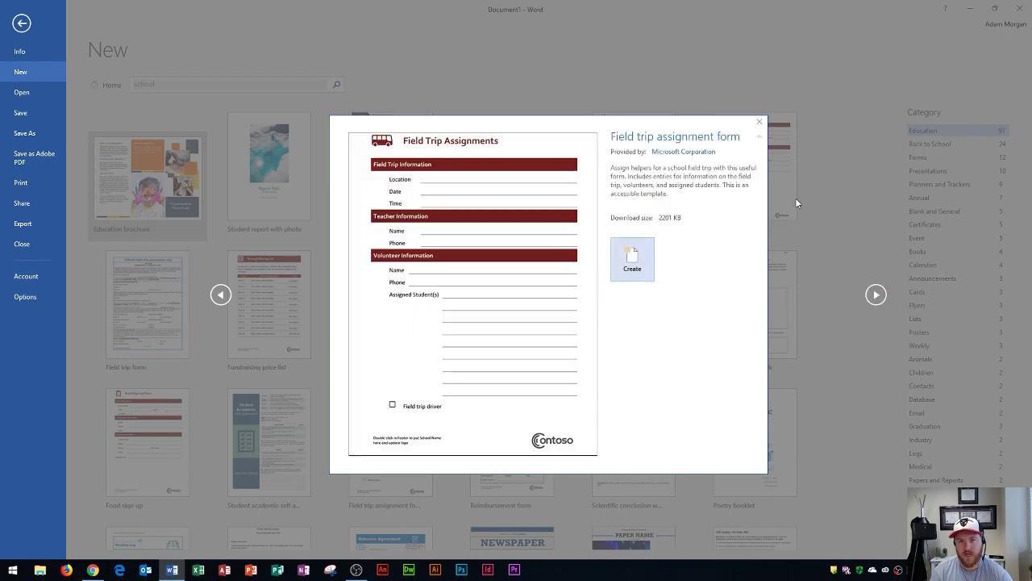
Step: Close the preview and open the Traditional newspaper template's preview from the grid
left_click(795, 185)
scroll(483, 275, "down", 5)
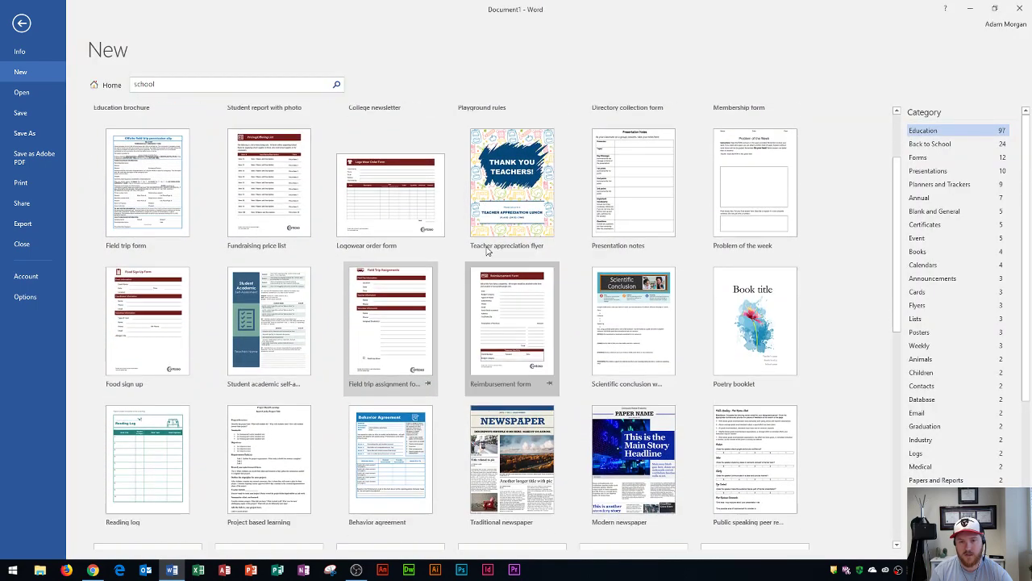
left_click(519, 366)
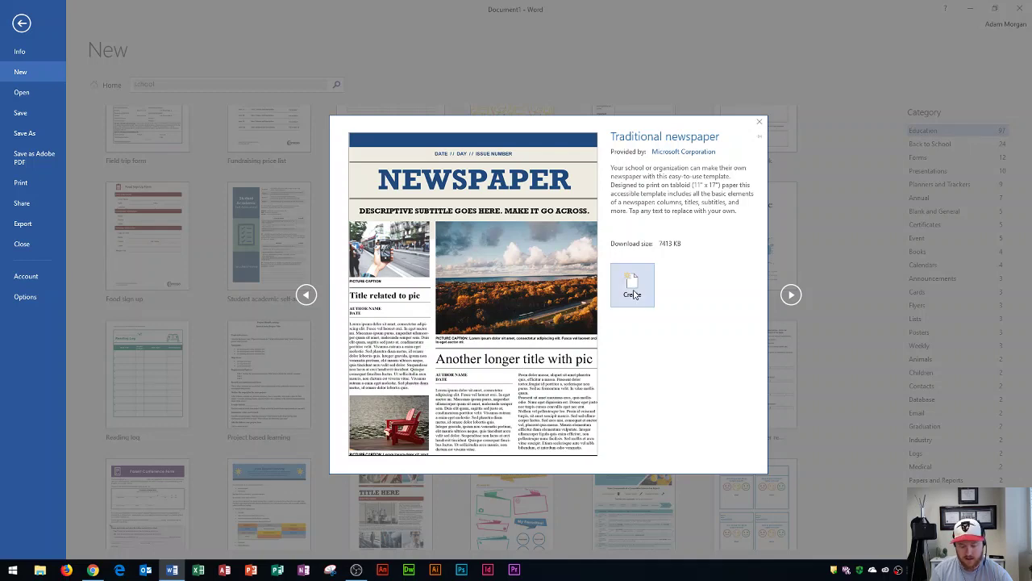
Step: Create Document2 from the Traditional newspaper template and scroll through its placeholder headlines and photos
left_click(633, 293)
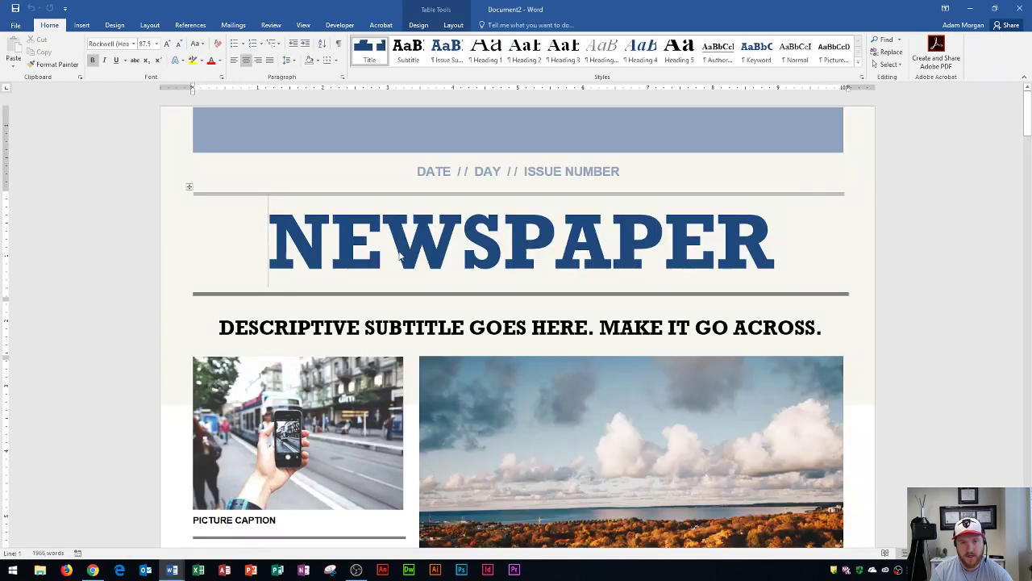
scroll(495, 228, "down", 2)
scroll(496, 228, "down", 5)
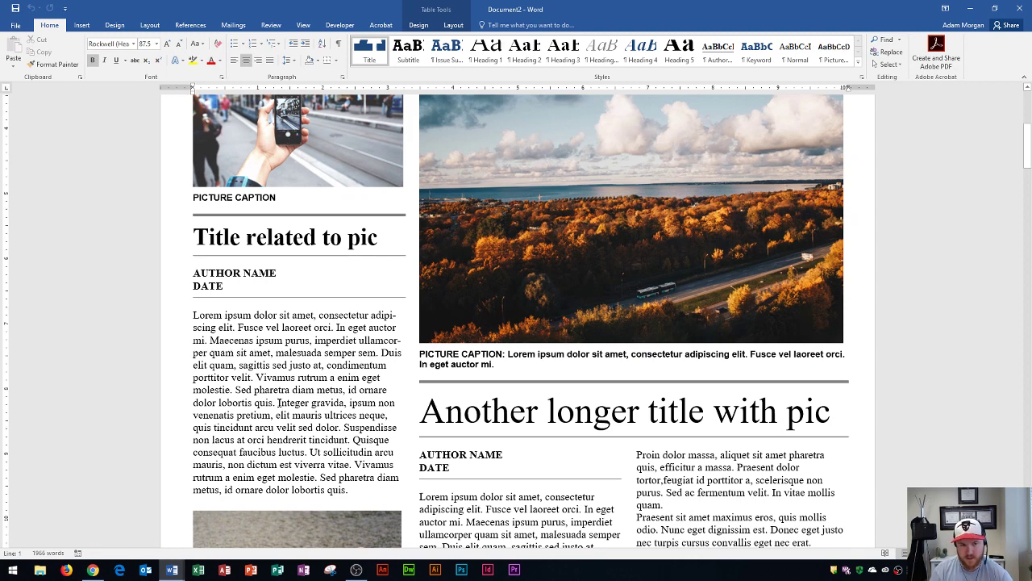
scroll(277, 402, "down", 3)
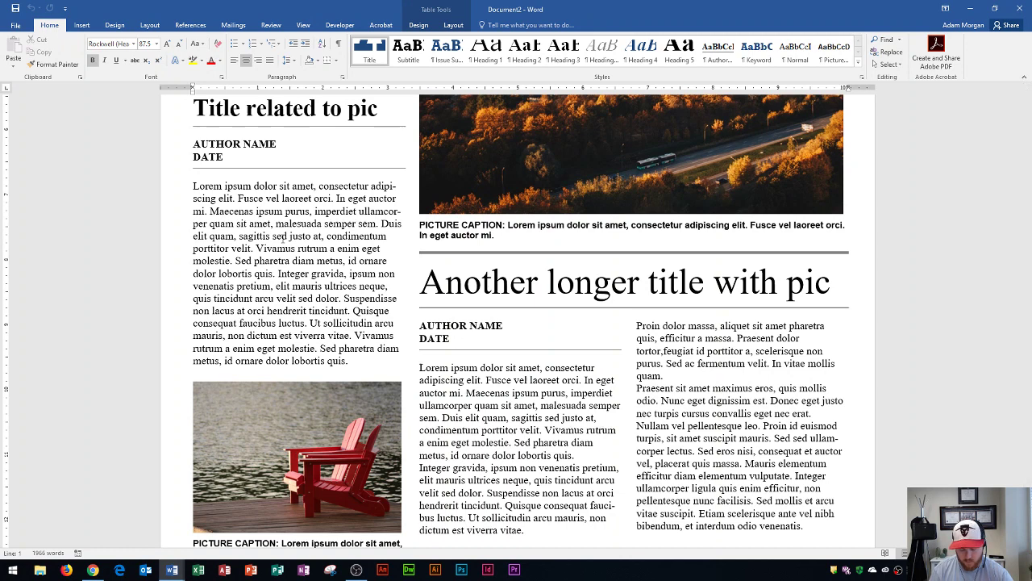
left_click(173, 571)
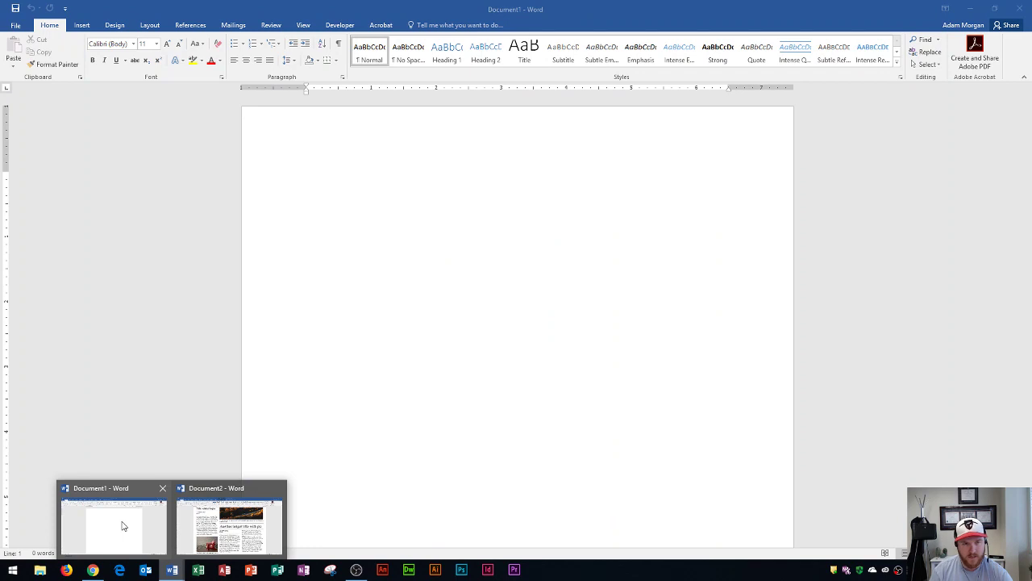
left_click(121, 525)
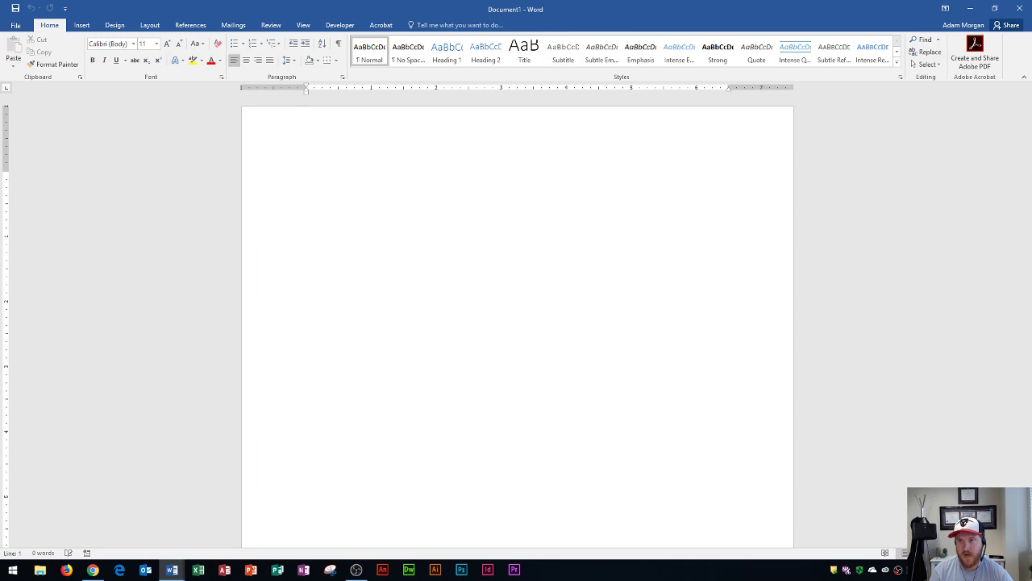
left_click(1018, 15)
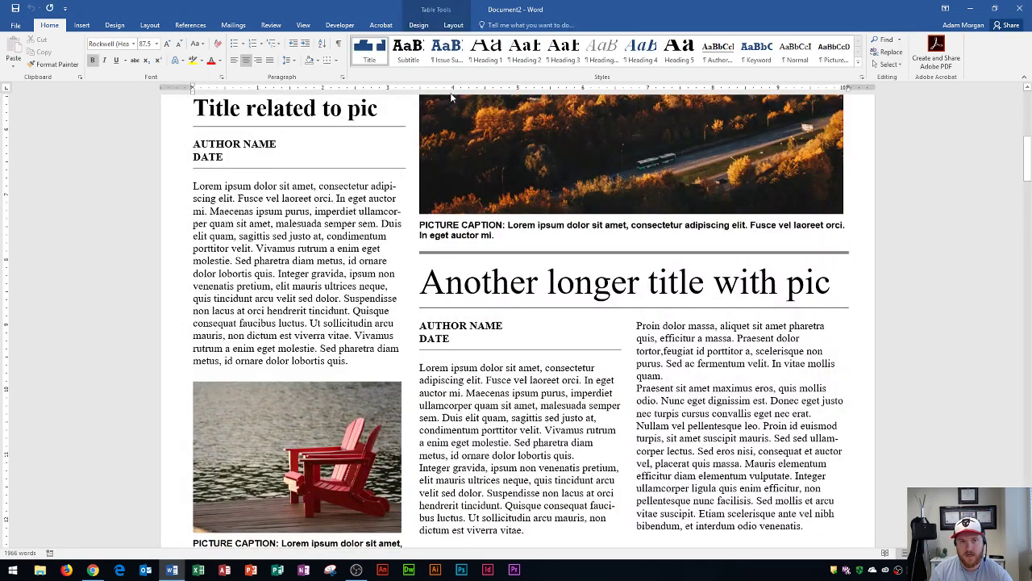